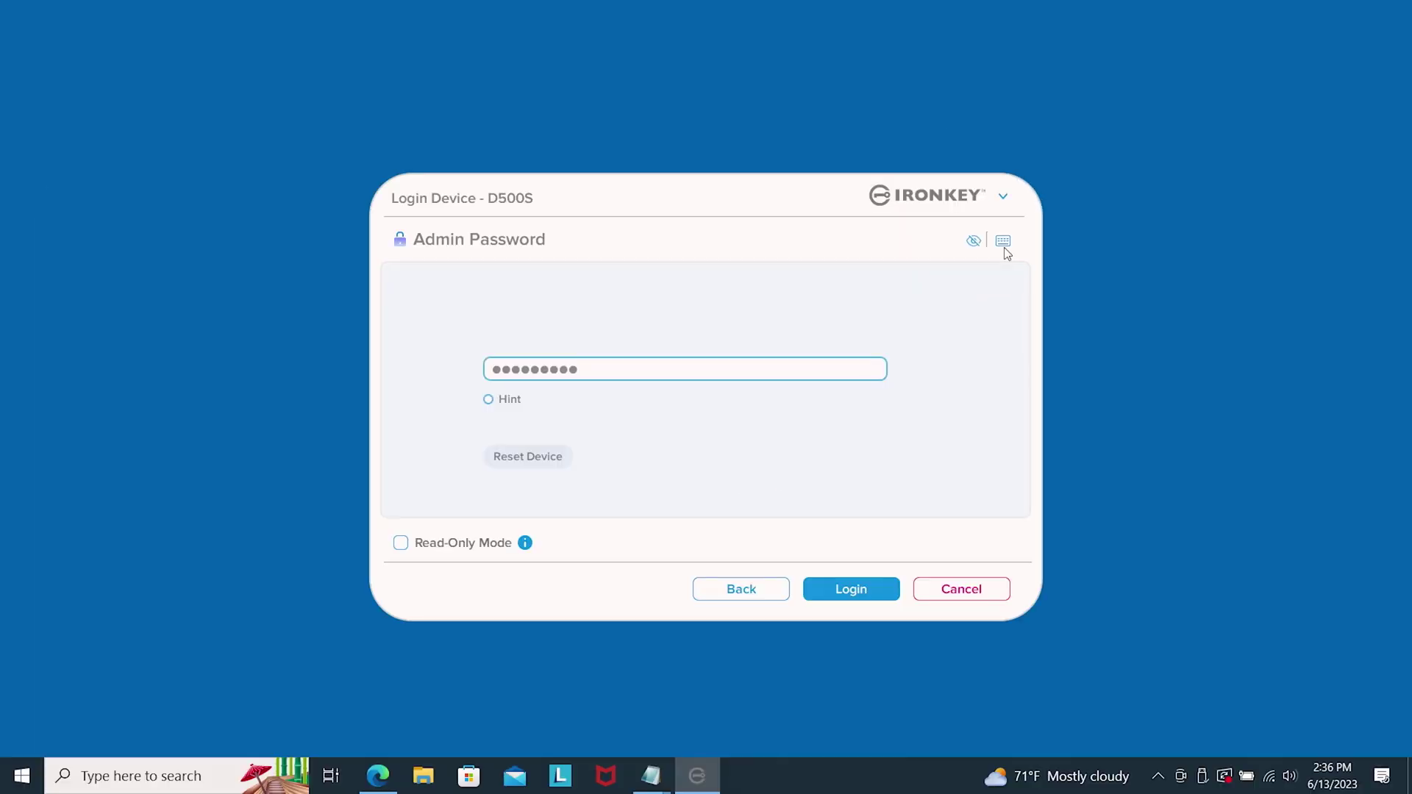
- Show the admin password in plain text, add its missing last character, and log in
{"action": "left_click", "coordinate": [899, 332]}
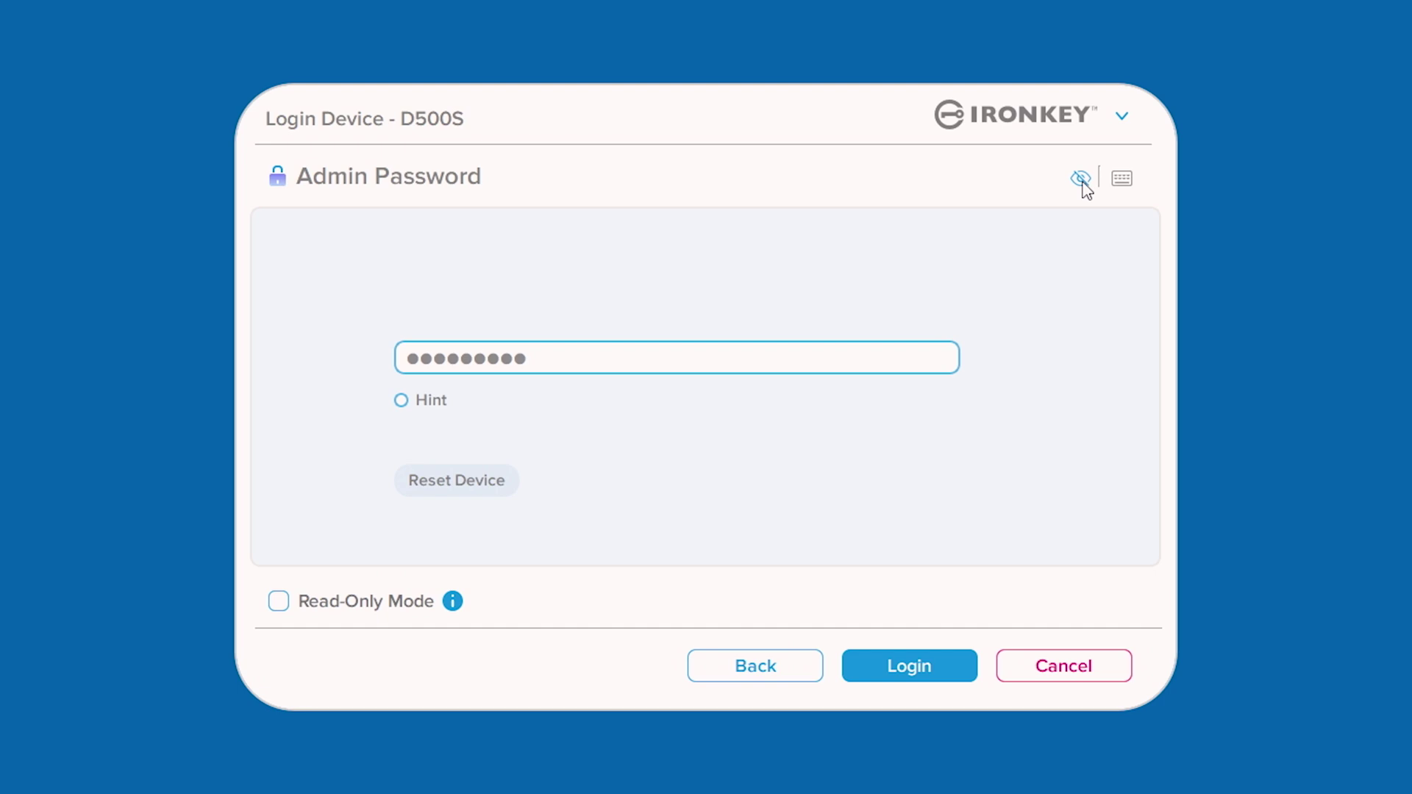
{"action": "left_click", "coordinate": [973, 241]}
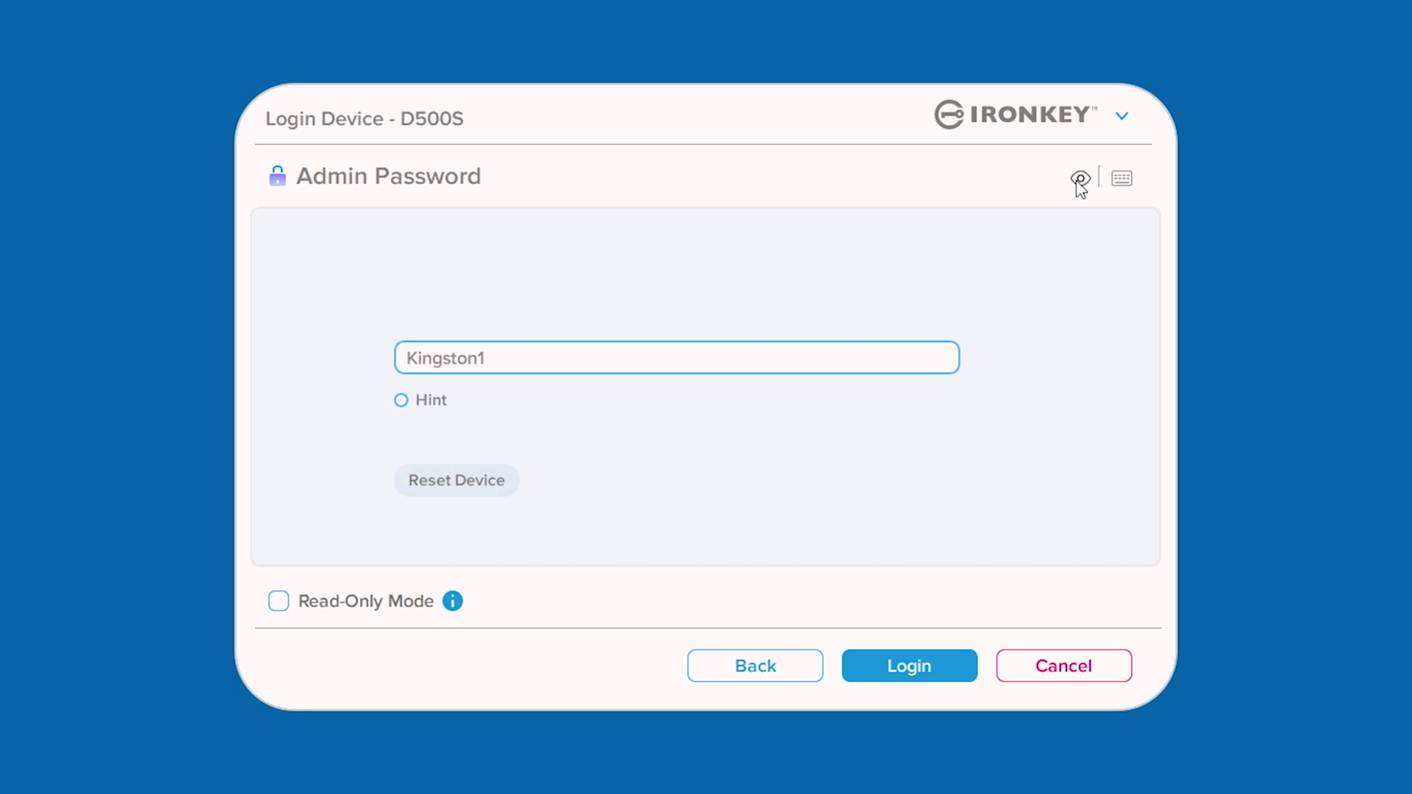
{"action": "type", "text": "!"}
{"action": "left_click", "coordinate": [901, 683]}
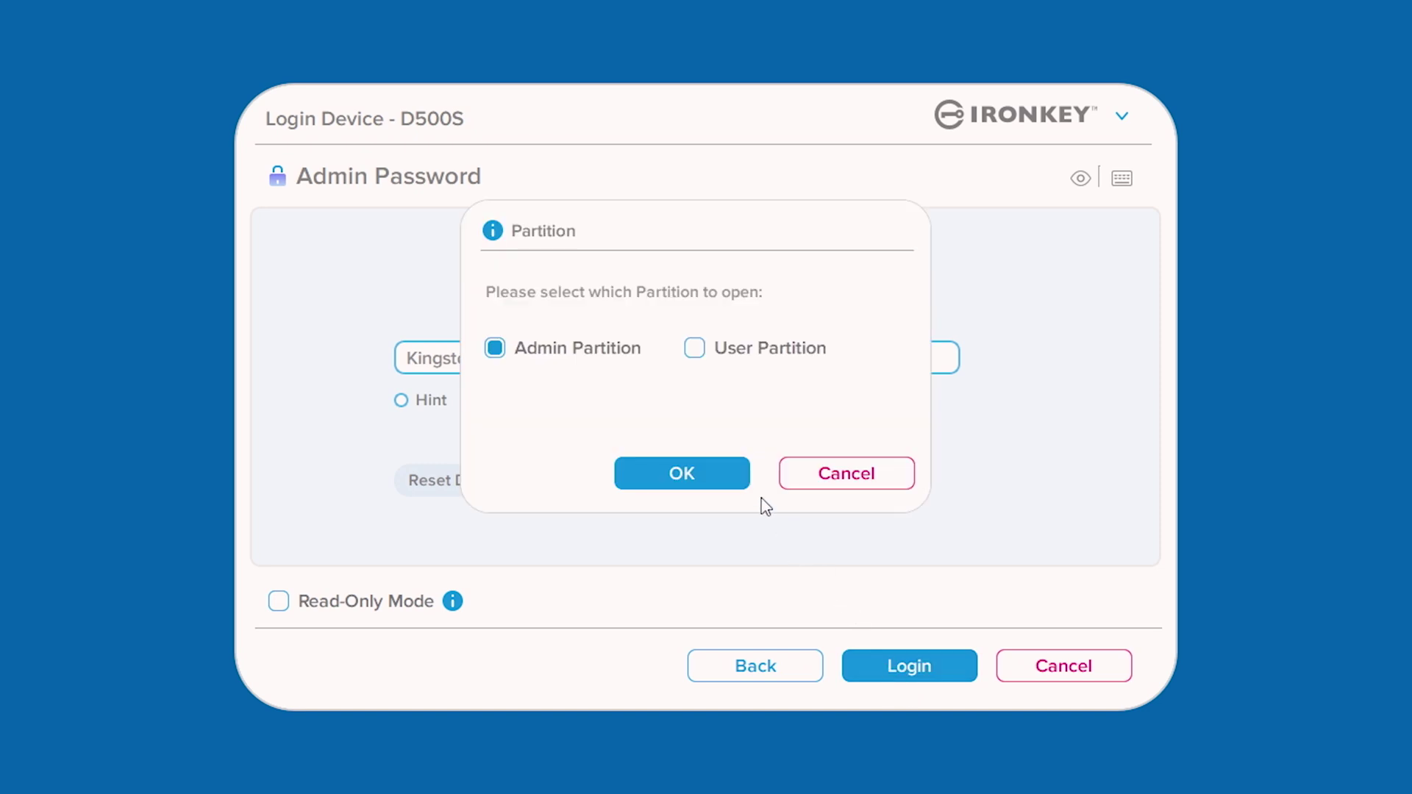
- Pick Admin Partition as the partition to open, instead of User Partition
{"action": "left_click", "coordinate": [695, 353]}
{"action": "left_click", "coordinate": [495, 351]}
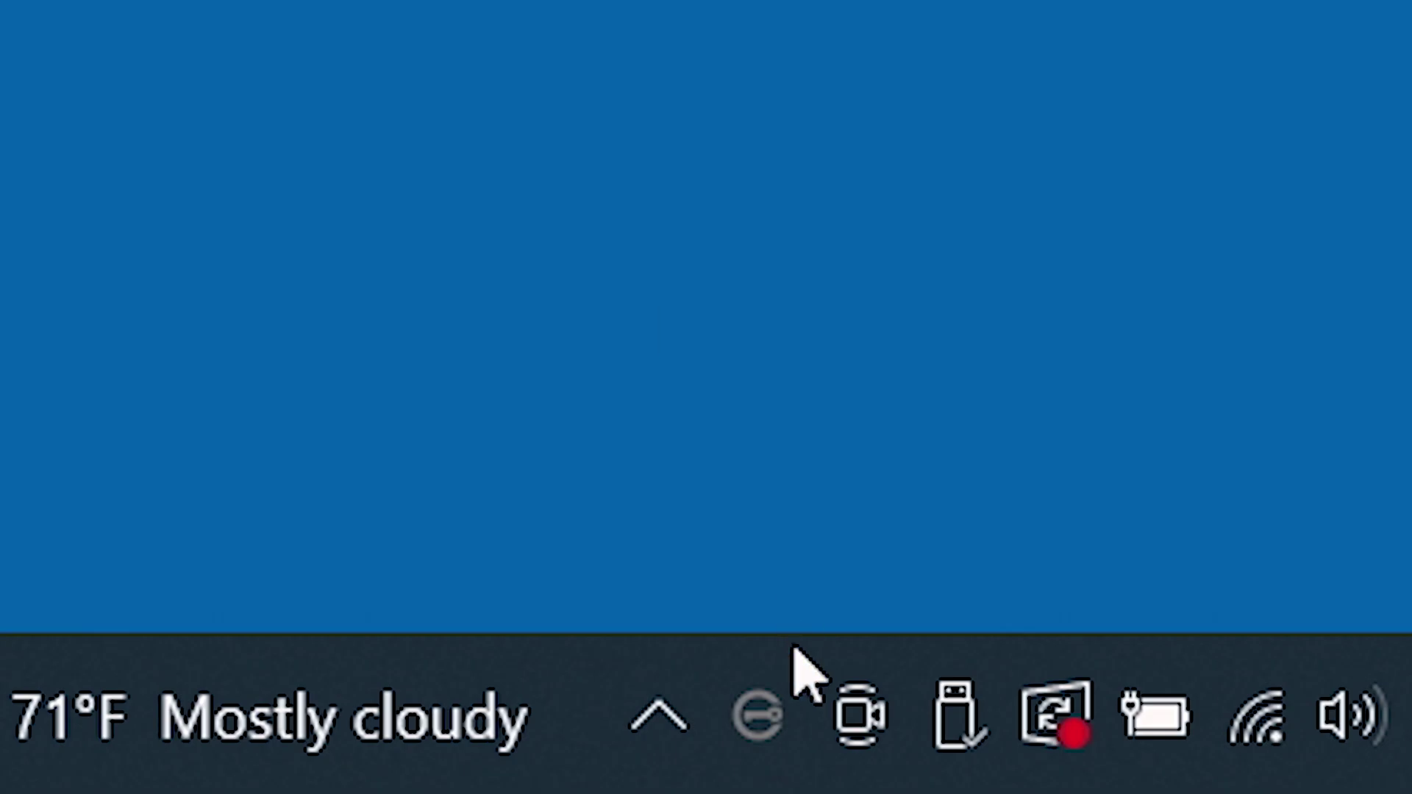
- Open D500S Settings from the tray icon and browse the Contact, Language and Admin Options tabs
{"action": "right_click", "coordinate": [772, 707]}
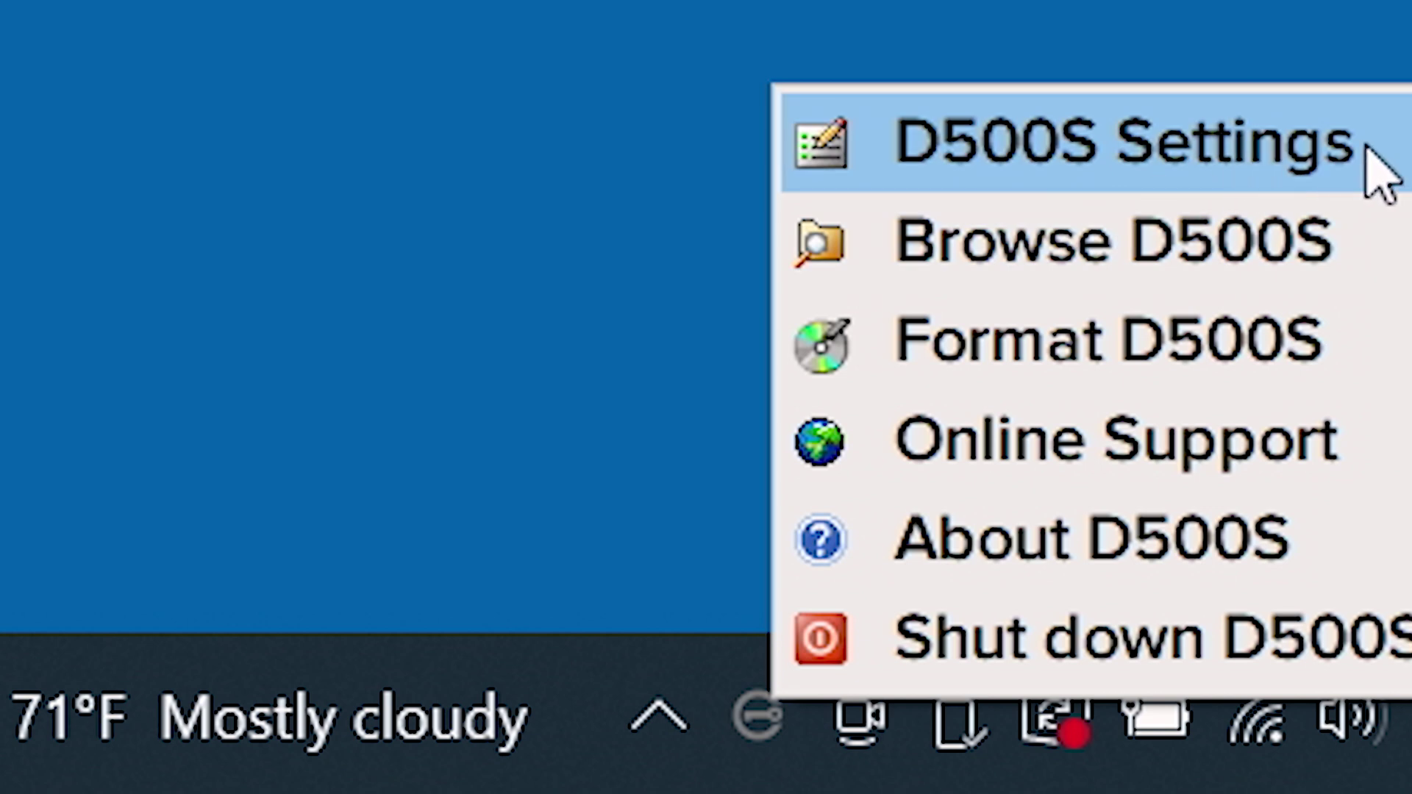
{"action": "left_click", "coordinate": [1367, 147]}
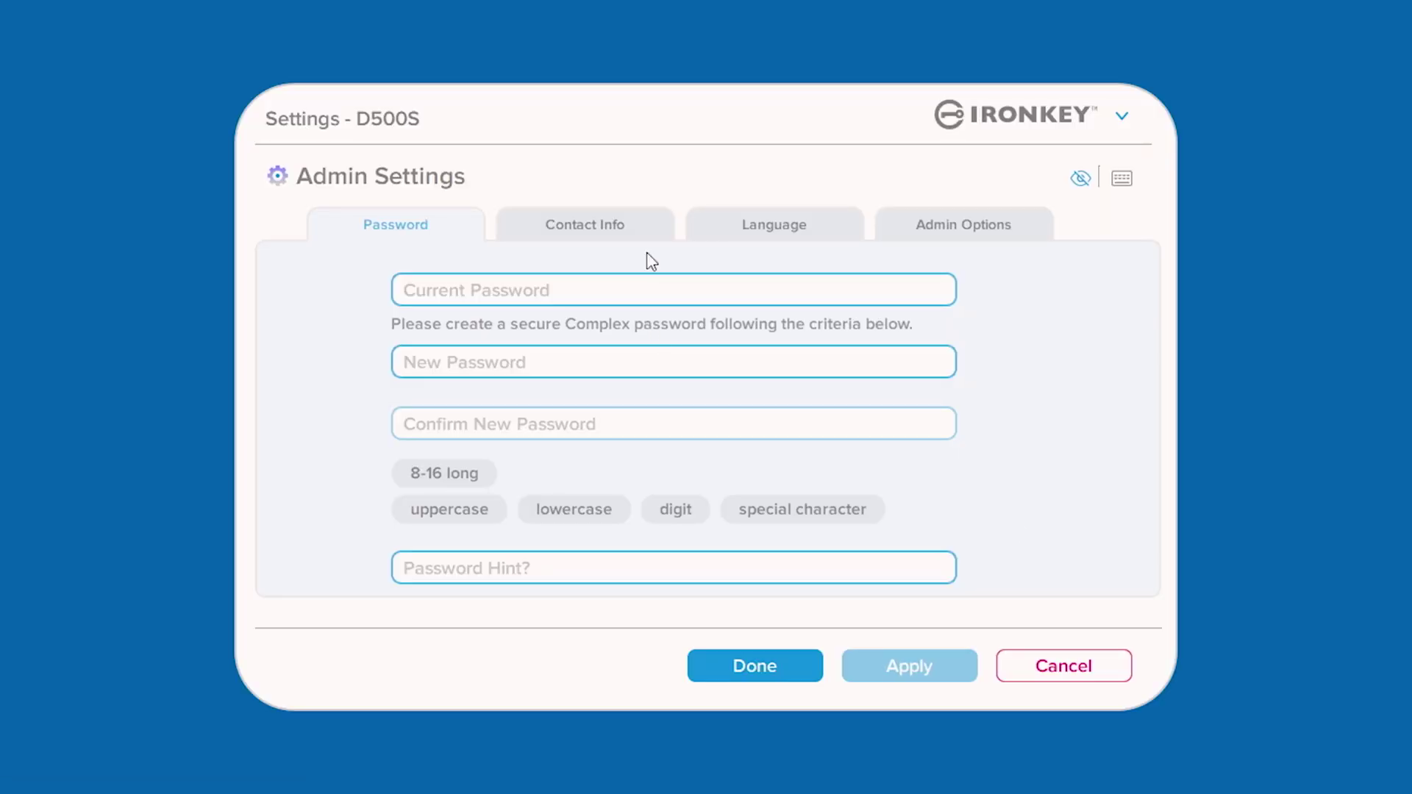
{"action": "left_click", "coordinate": [647, 234]}
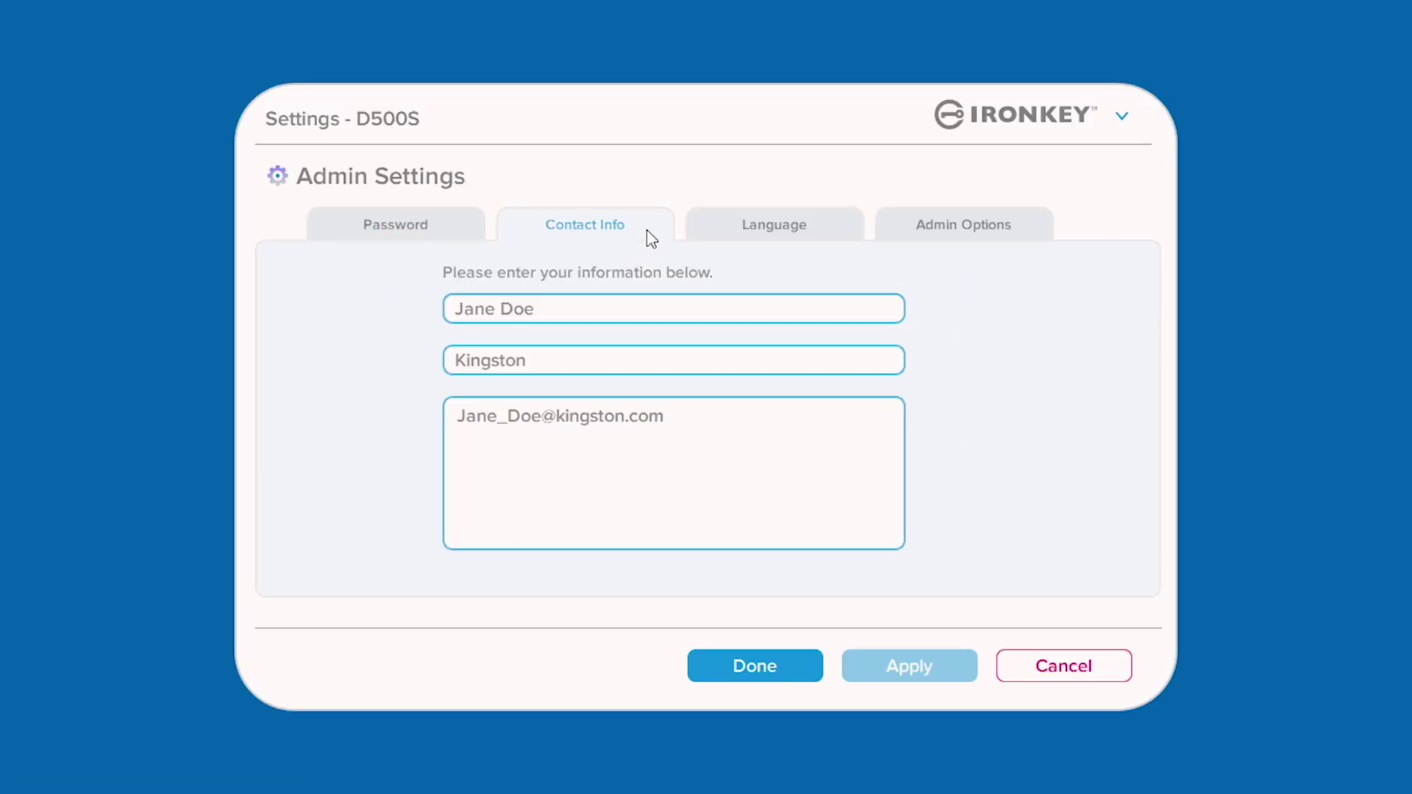
{"action": "left_click", "coordinate": [834, 233]}
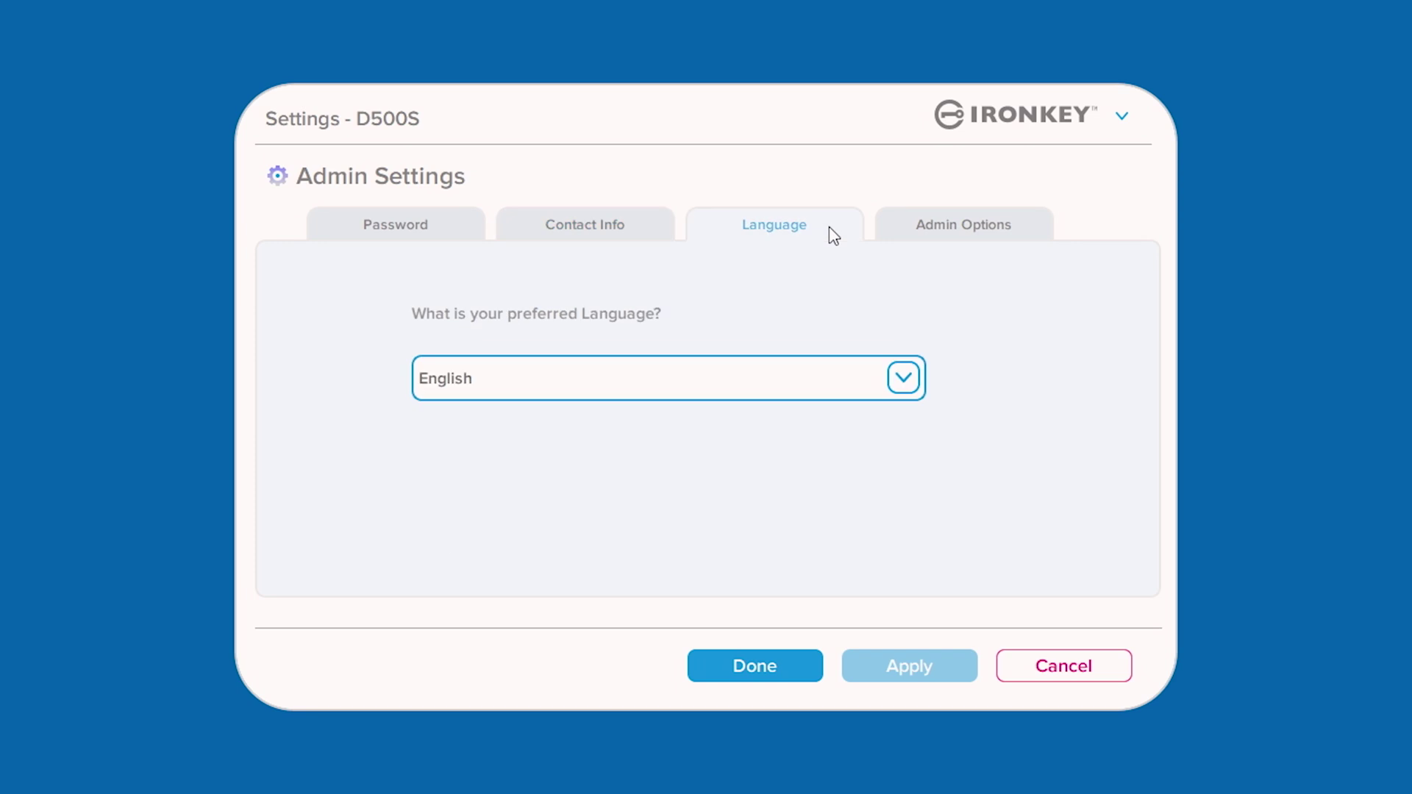
{"action": "left_click", "coordinate": [1024, 236]}
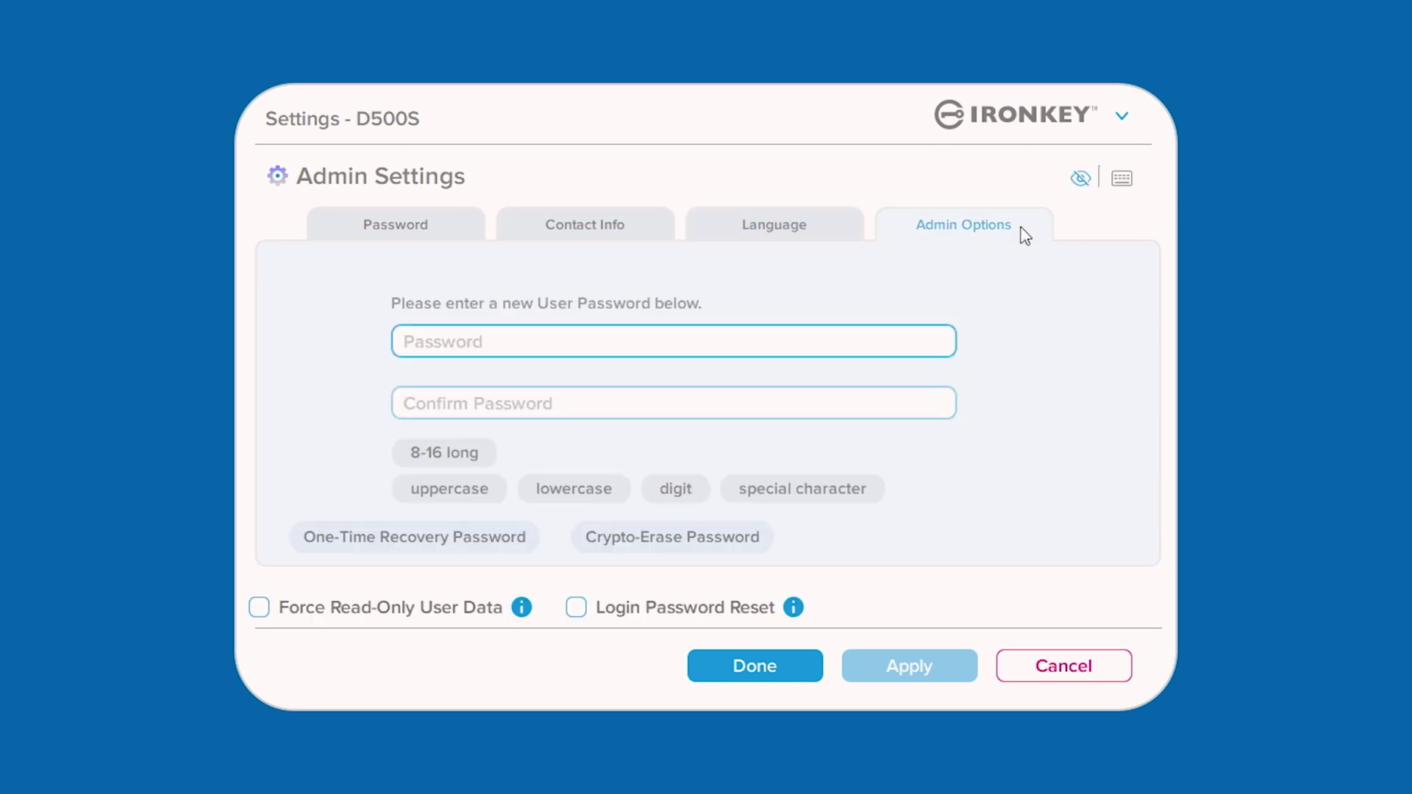
- Set the preferred language to Français and apply it
{"action": "left_click", "coordinate": [831, 240]}
{"action": "left_click", "coordinate": [903, 378]}
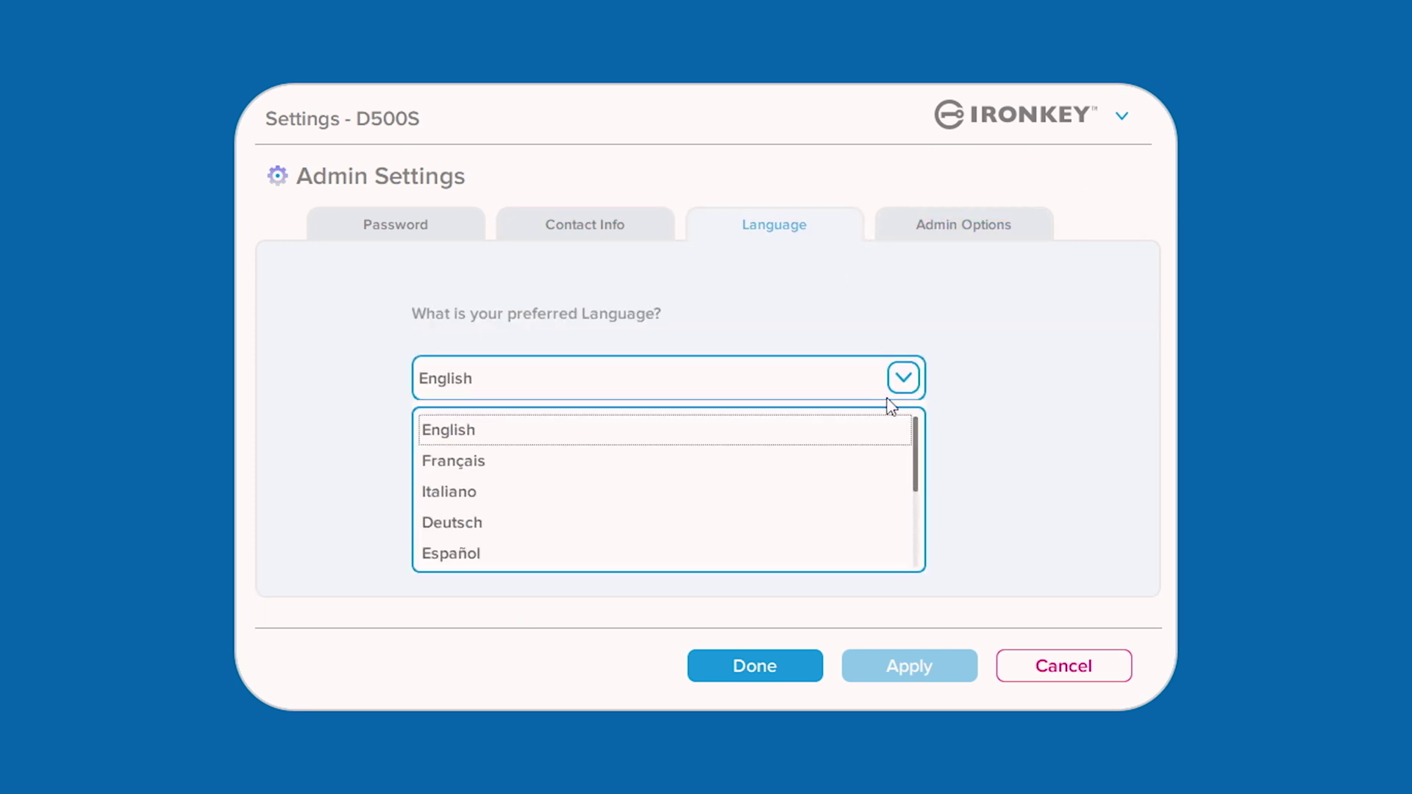
{"action": "left_click", "coordinate": [852, 460]}
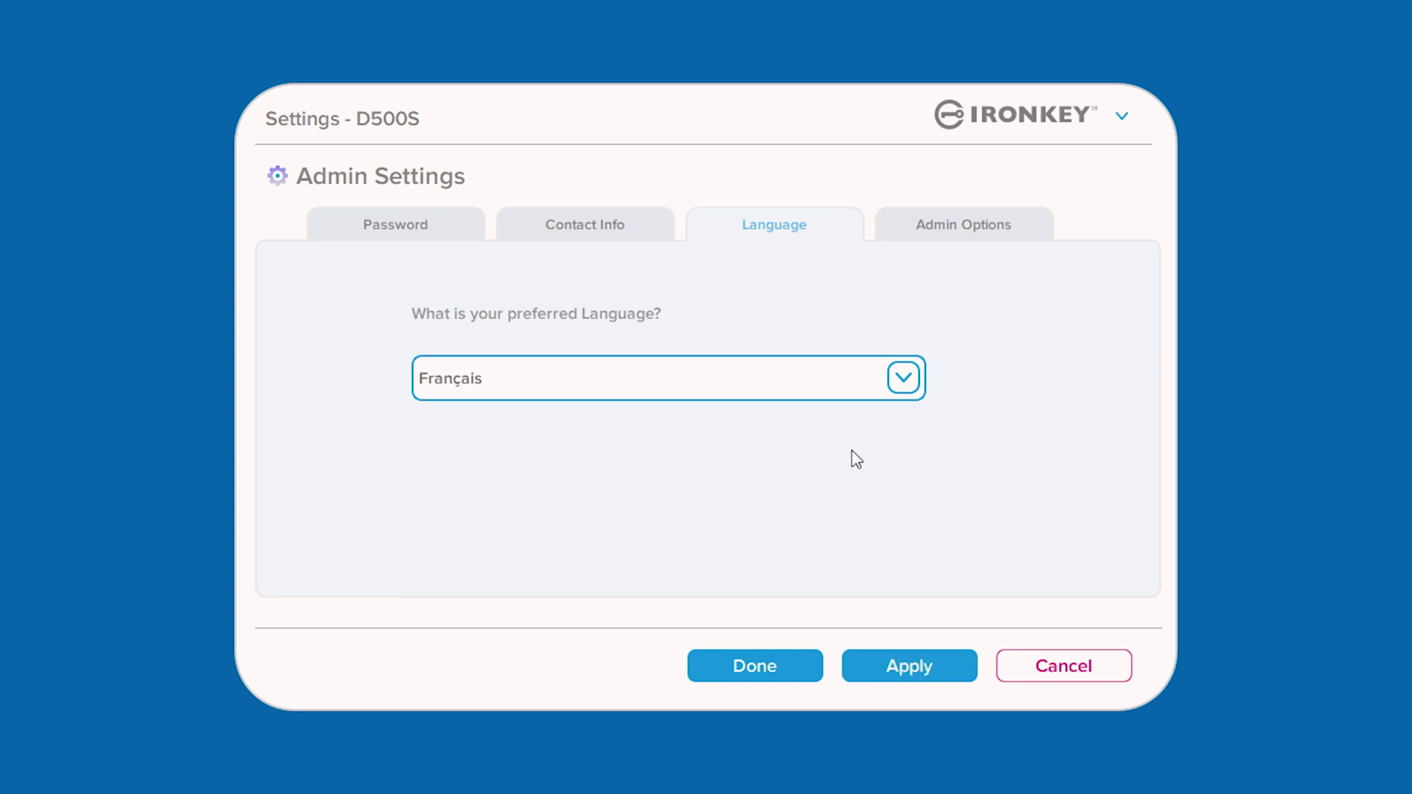
{"action": "left_click", "coordinate": [941, 673]}
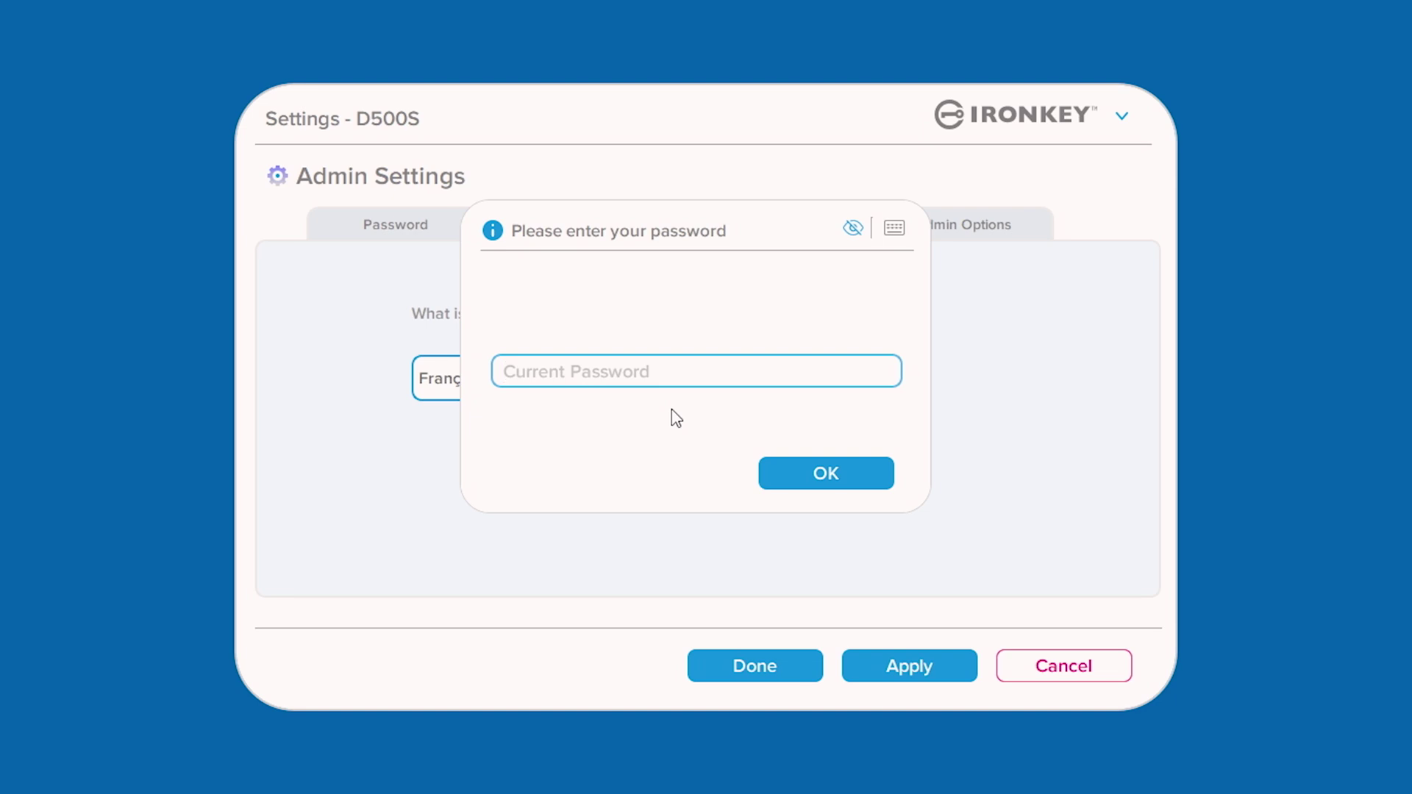
- Confirm the Français change with the admin password and show the Admin Options tab
{"action": "left_click", "coordinate": [783, 479]}
{"action": "left_click", "coordinate": [1024, 228]}
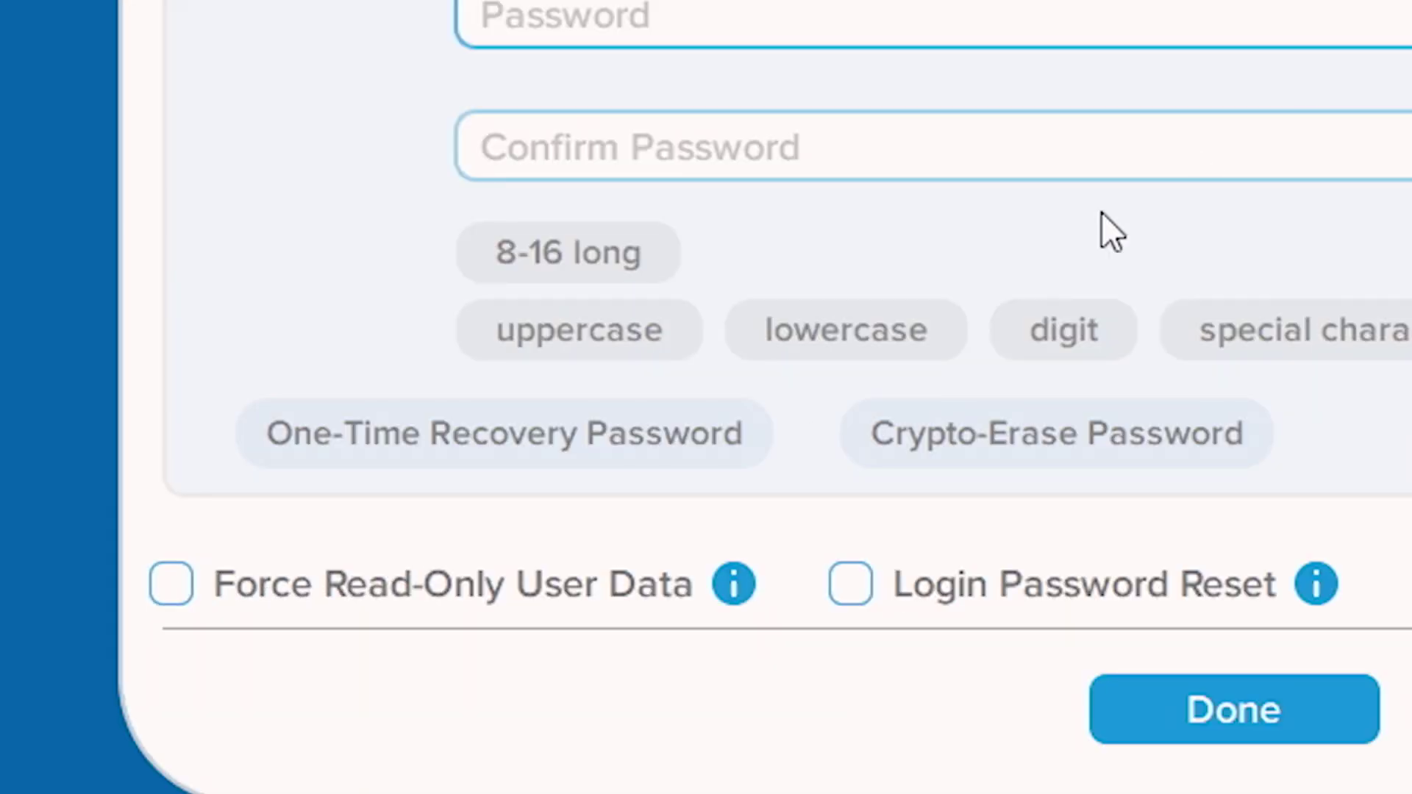
- Enter and confirm a one-time recovery password, authorise it with the admin password, and save
{"action": "left_click", "coordinate": [570, 452]}
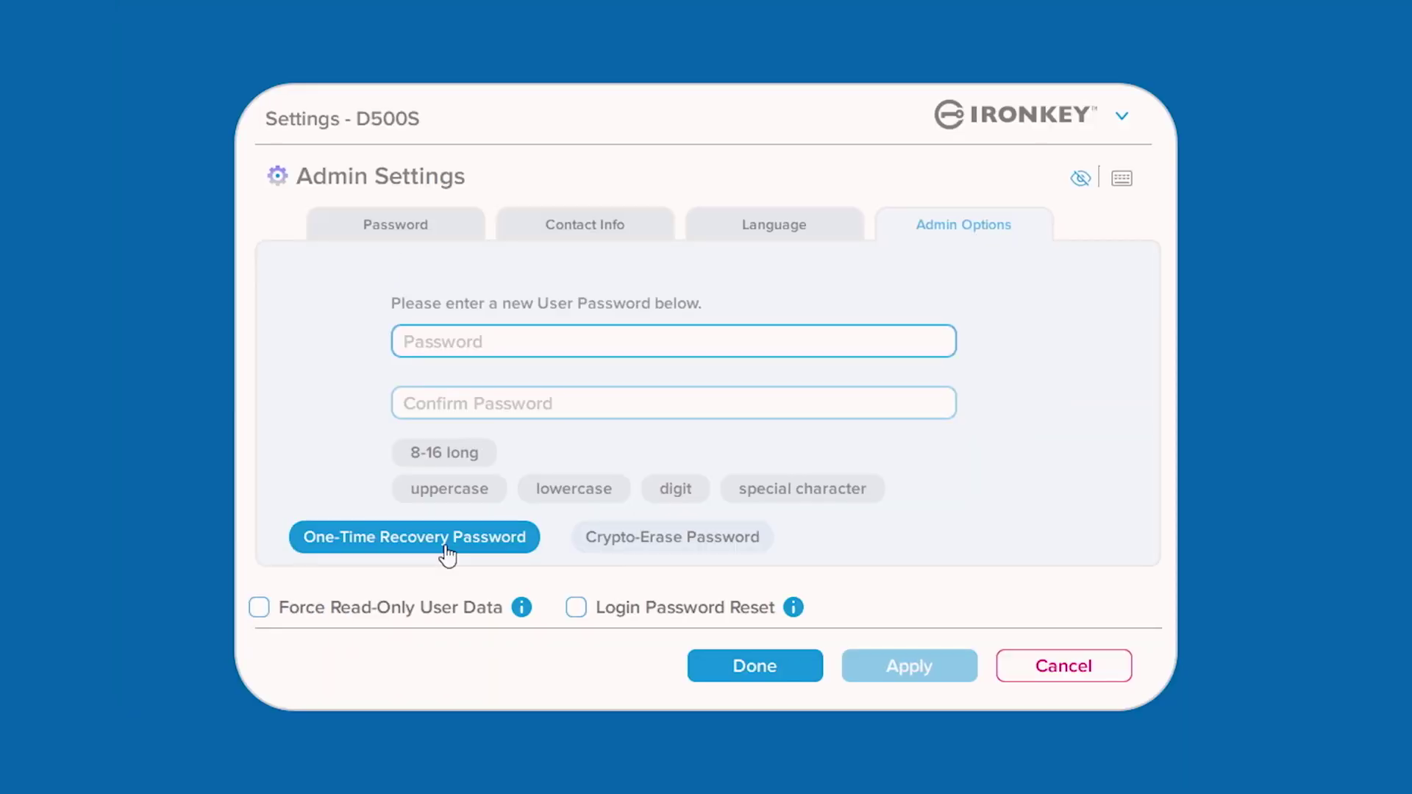
{"action": "left_click", "coordinate": [573, 470]}
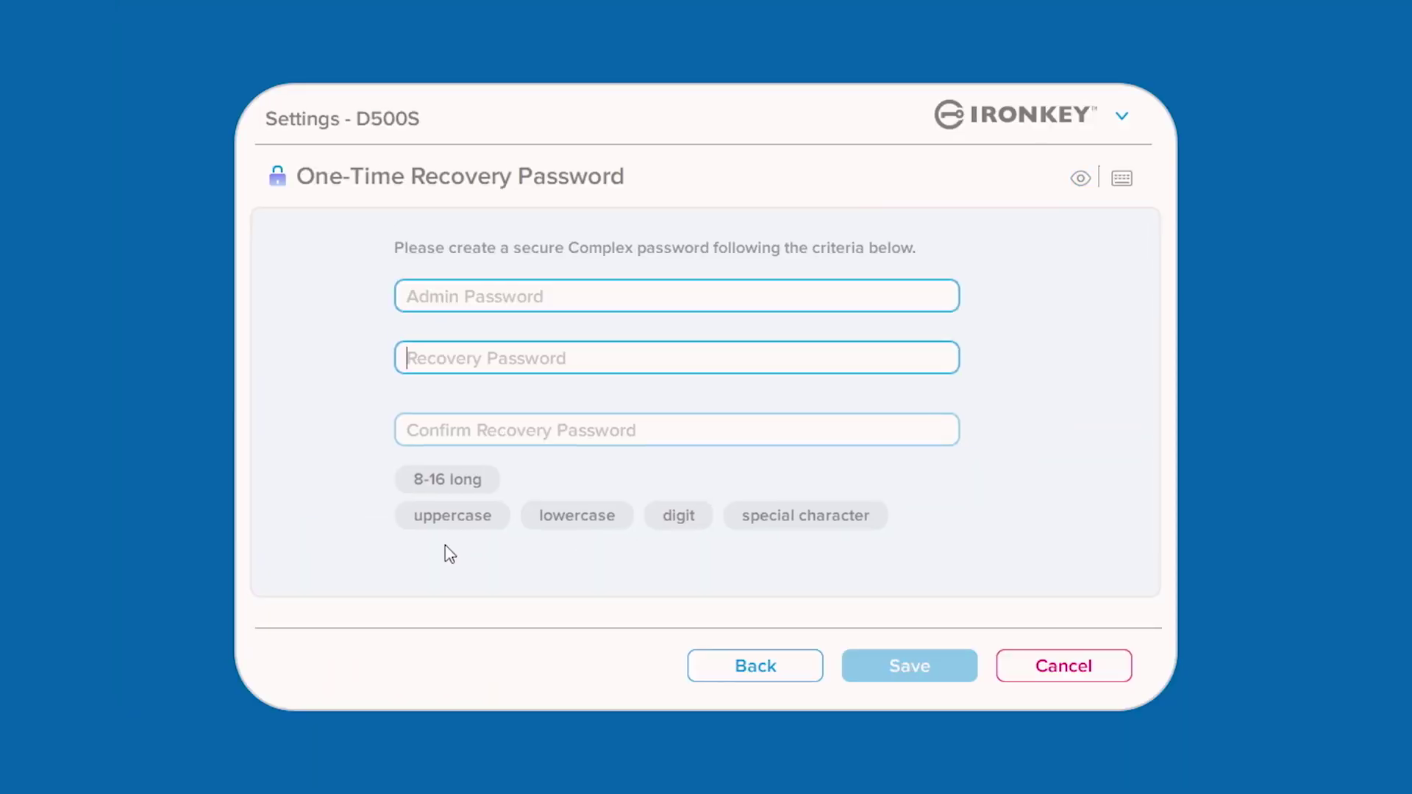
{"action": "left_click", "coordinate": [621, 355]}
{"action": "type", "text": "MyRe"}
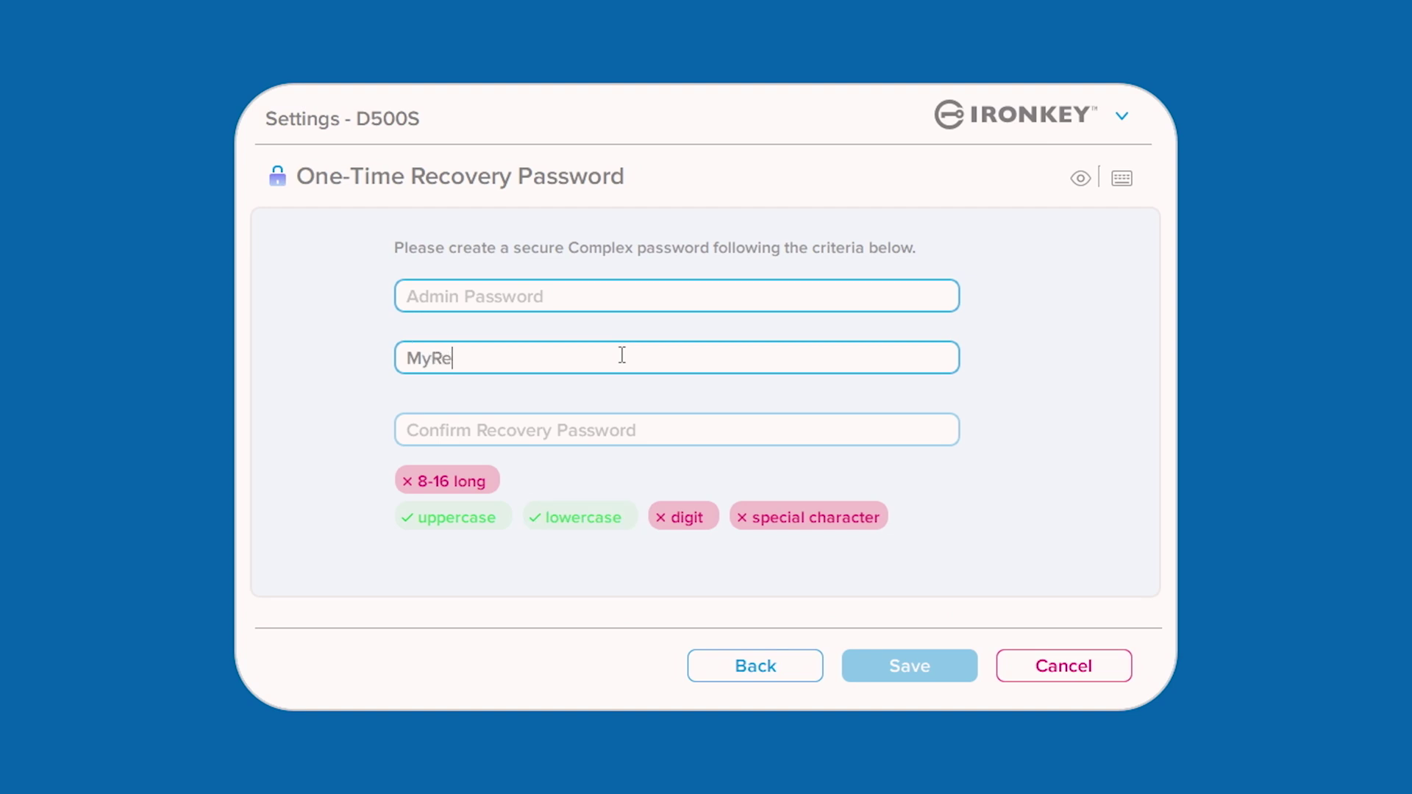
{"action": "type", "text": "covery!"}
{"action": "key", "text": "Tab"}
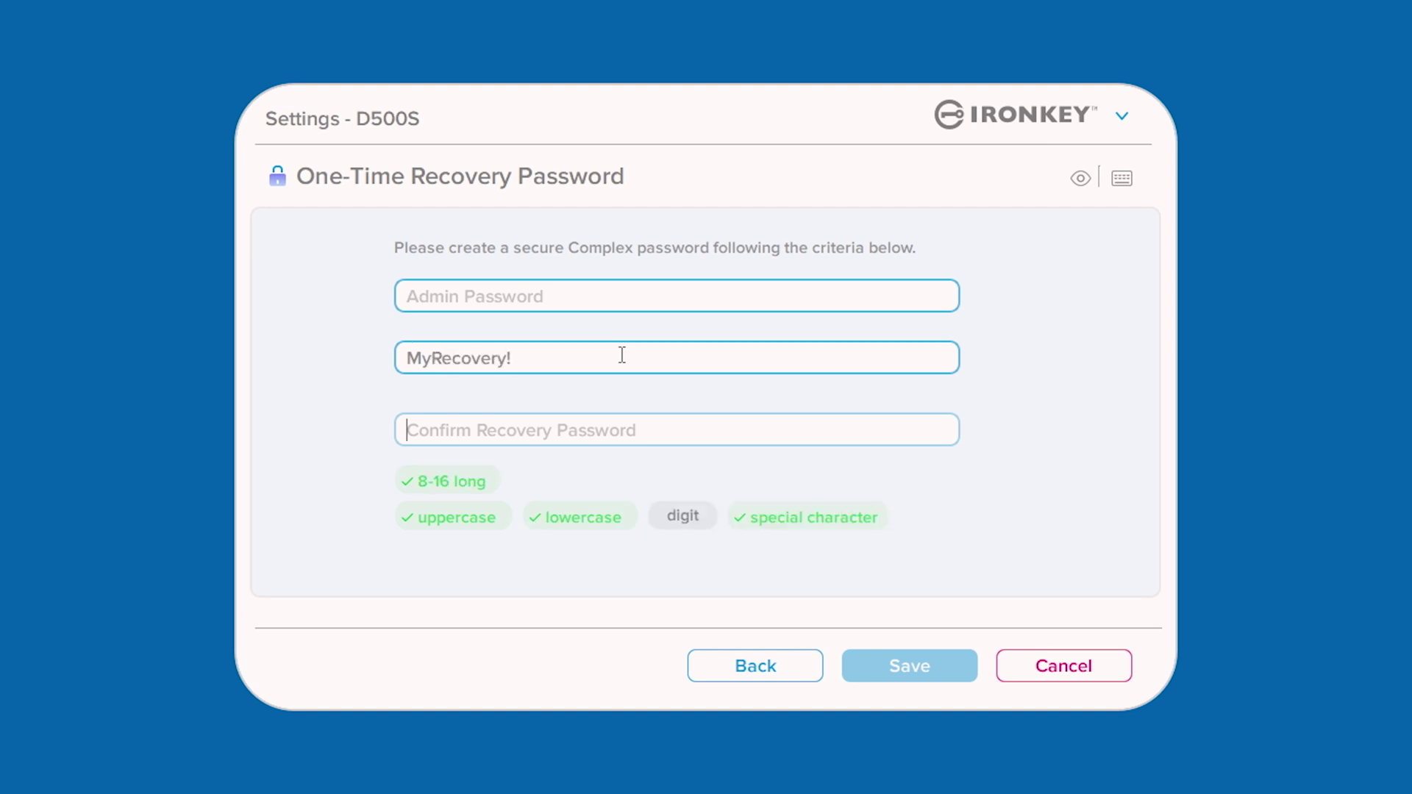
{"action": "type", "text": "MyRecove"}
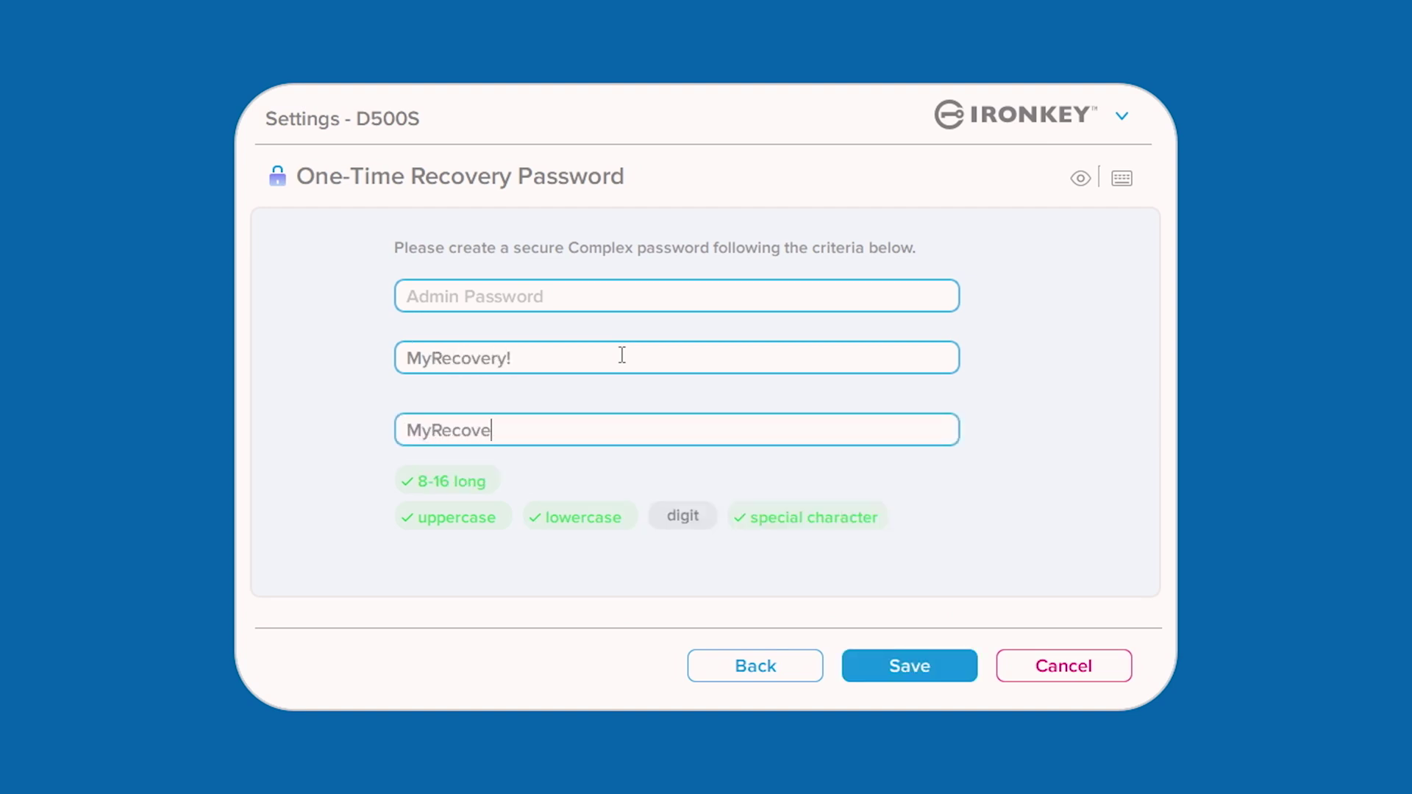
{"action": "type", "text": "ry!"}
{"action": "left_click", "coordinate": [618, 301]}
{"action": "type", "text": "Kingston1"}
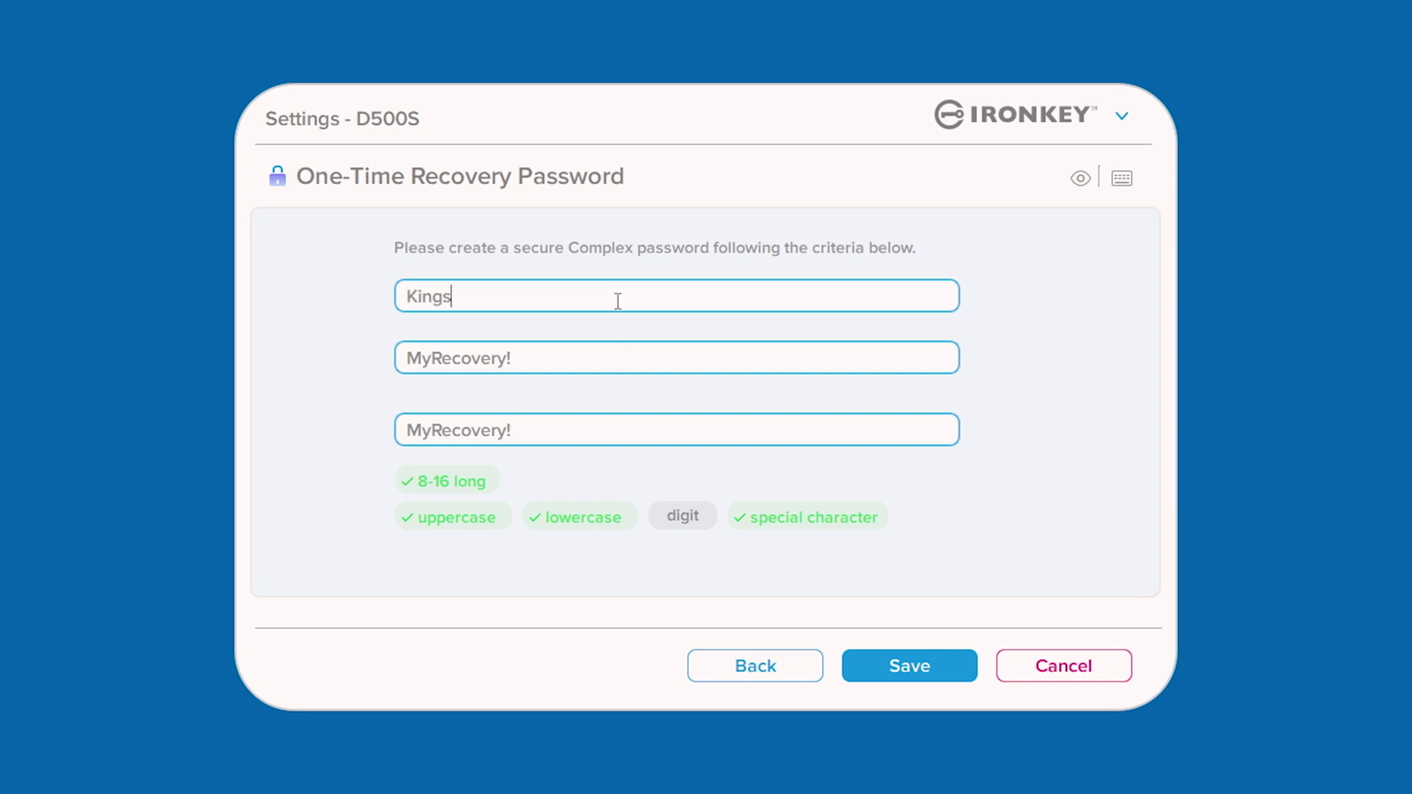
{"action": "type", "text": "!"}
{"action": "left_click", "coordinate": [866, 672]}
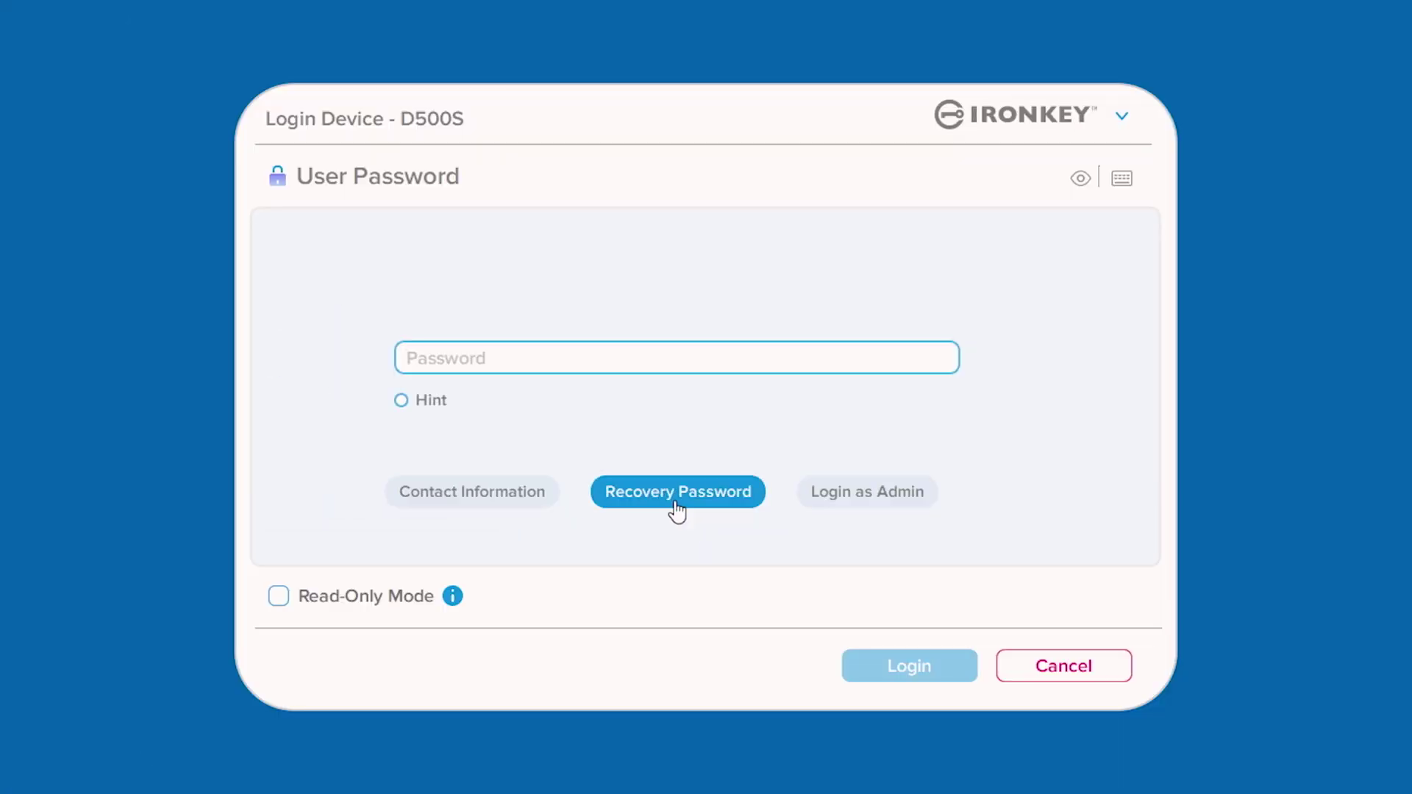
- Enter the recovery password plus a new, confirmed user password and submit the reset
{"action": "left_click", "coordinate": [677, 507]}
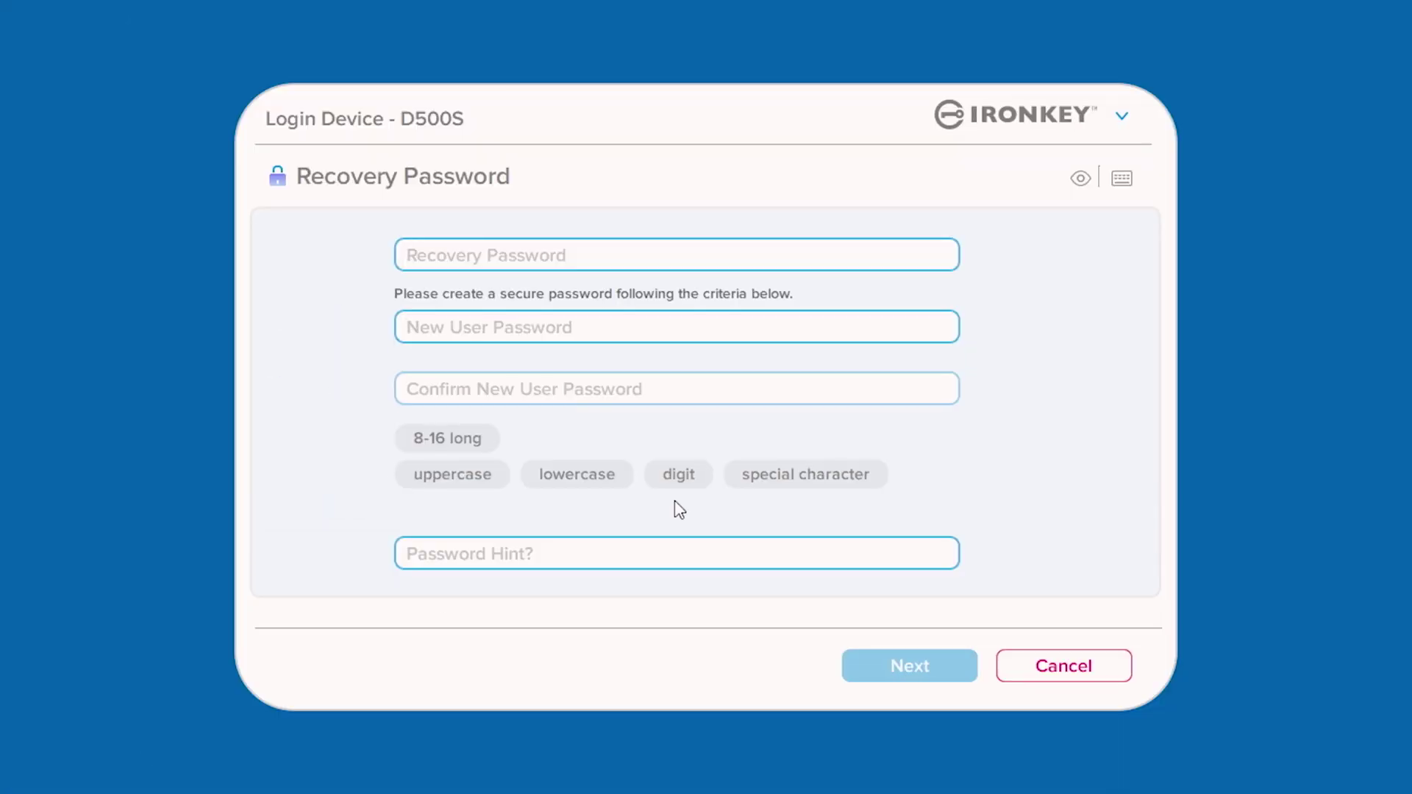
{"action": "type", "text": "MyReco"}
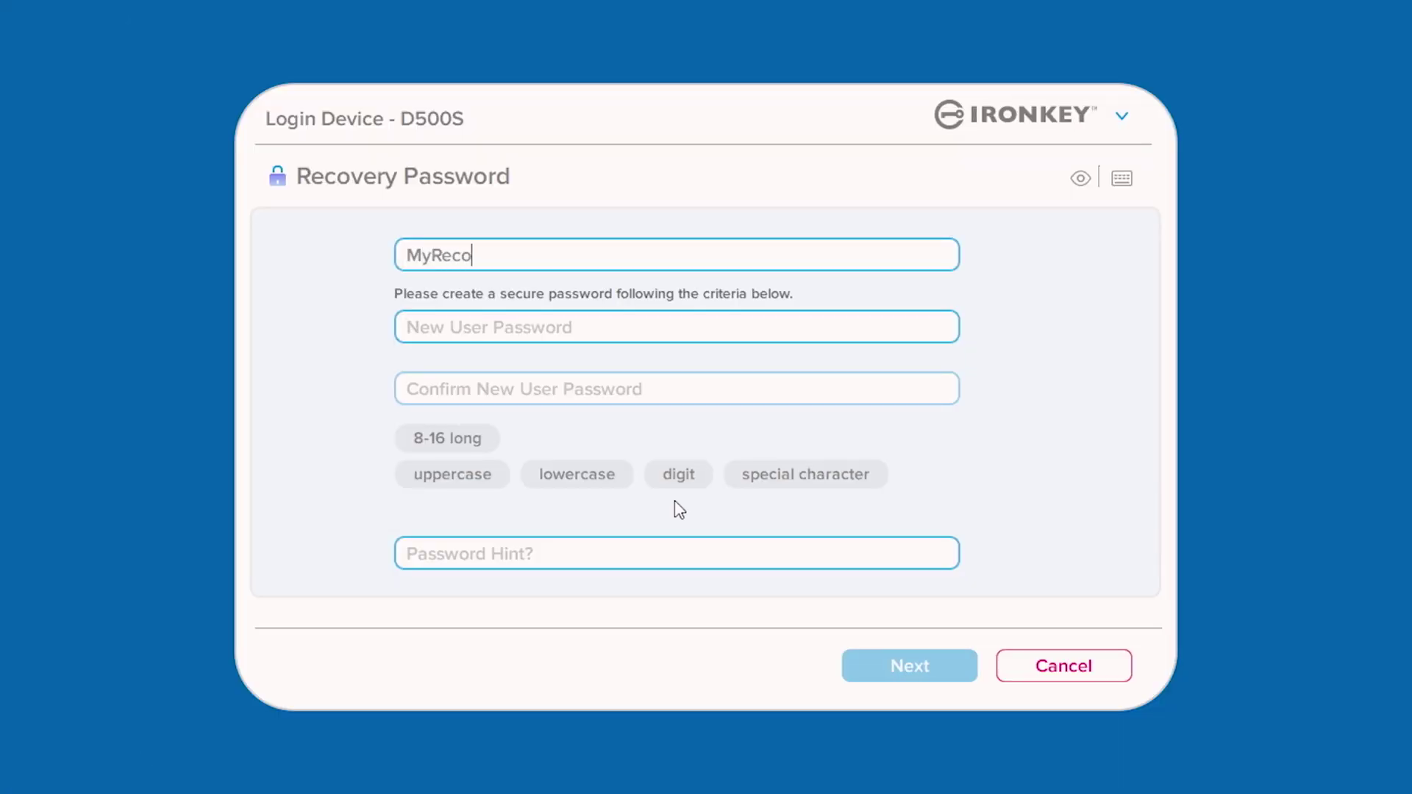
{"action": "type", "text": "veryM"}
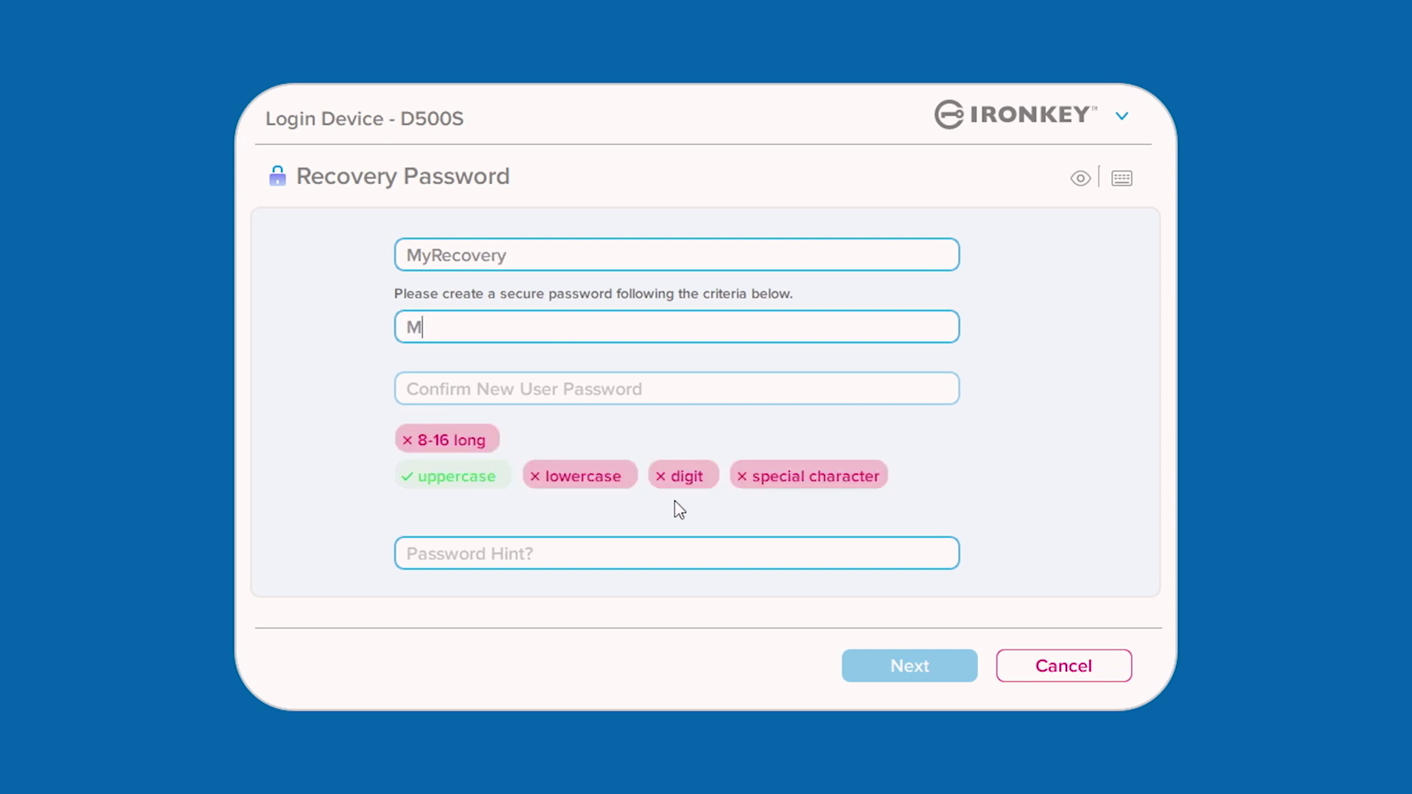
{"action": "type", "text": "yUserPassword!"}
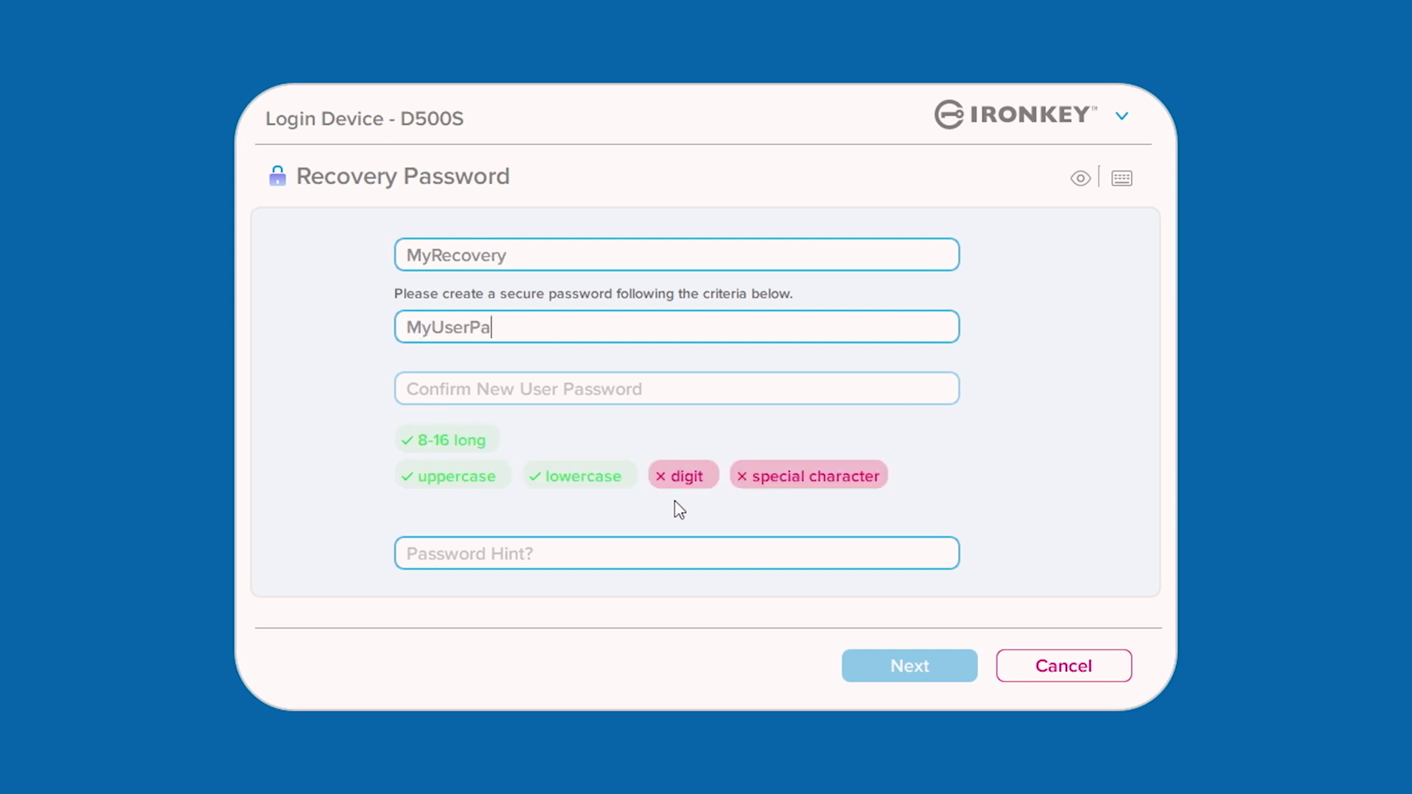
{"action": "key", "text": "Tab"}
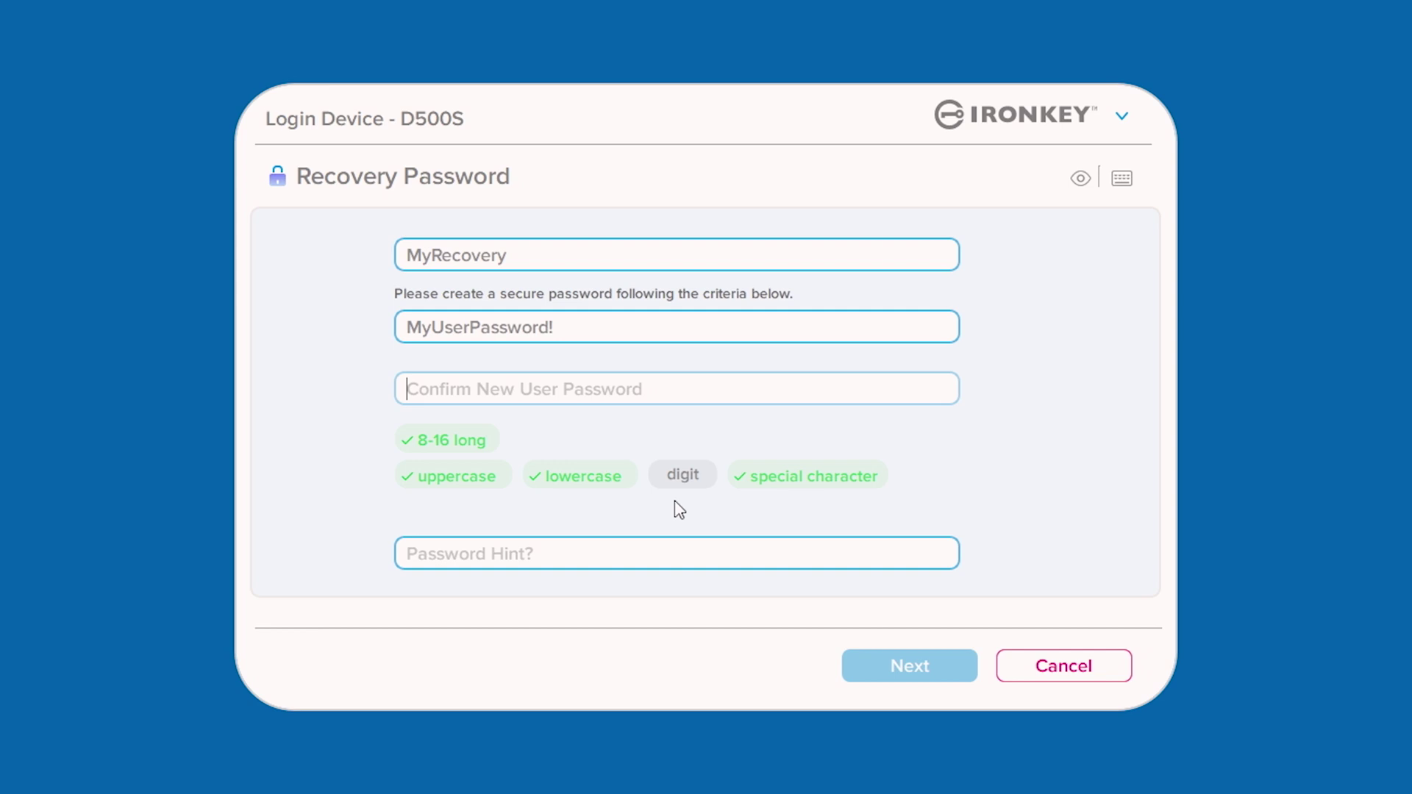
{"action": "key", "text": "ctrl+v"}
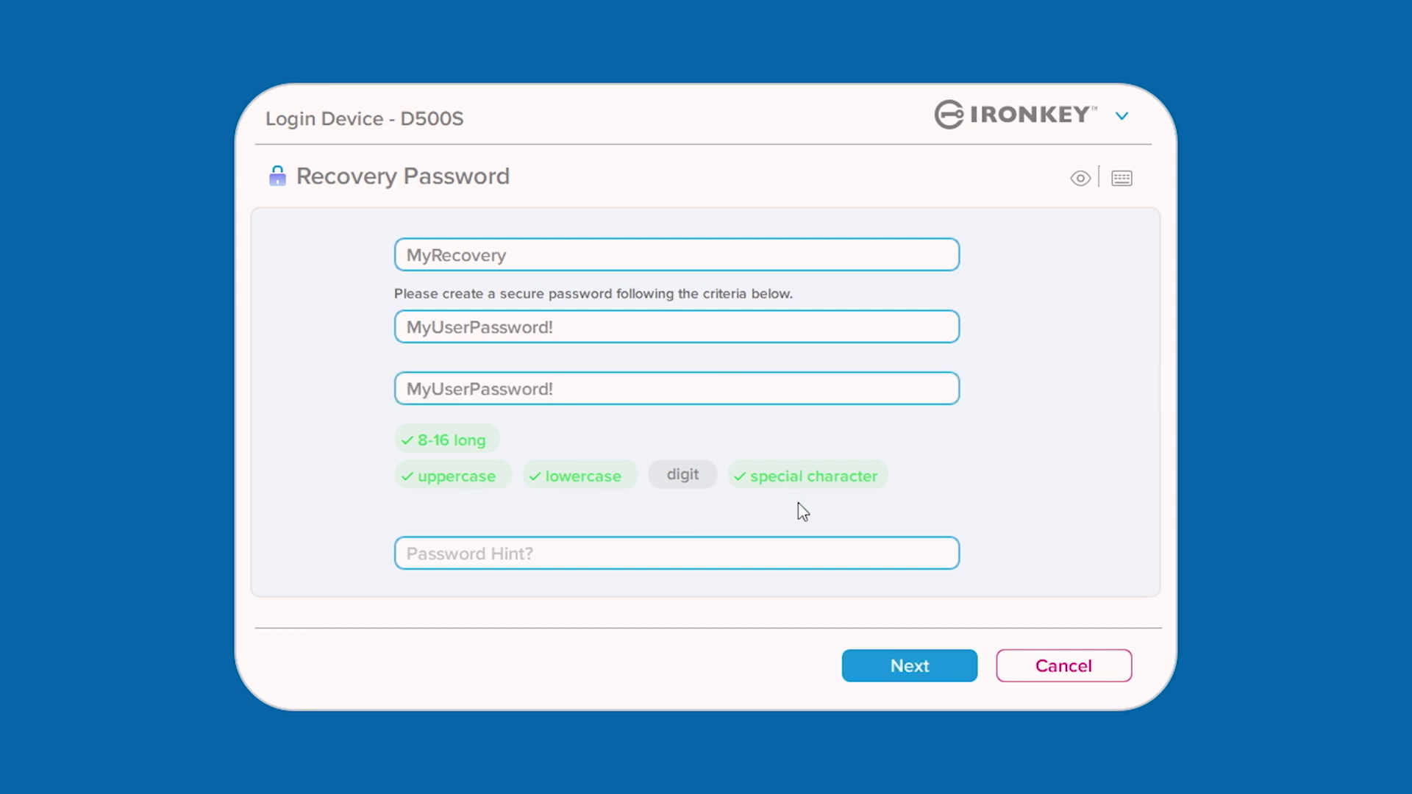
{"action": "left_click", "coordinate": [866, 675]}
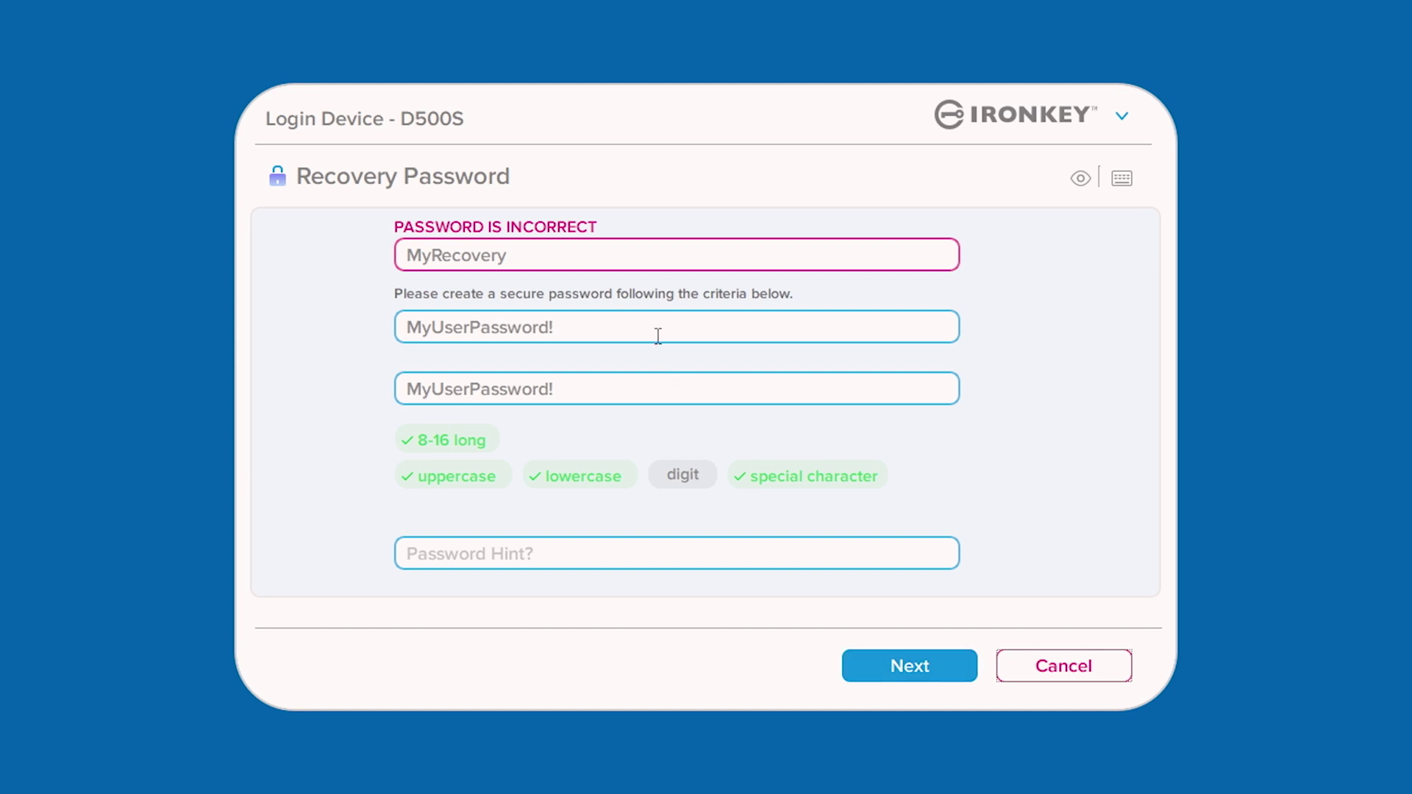
- Correct the rejected recovery password's final character and resubmit the user password reset
{"action": "left_click", "coordinate": [664, 259]}
{"action": "type", "text": "!"}
{"action": "left_click", "coordinate": [861, 673]}
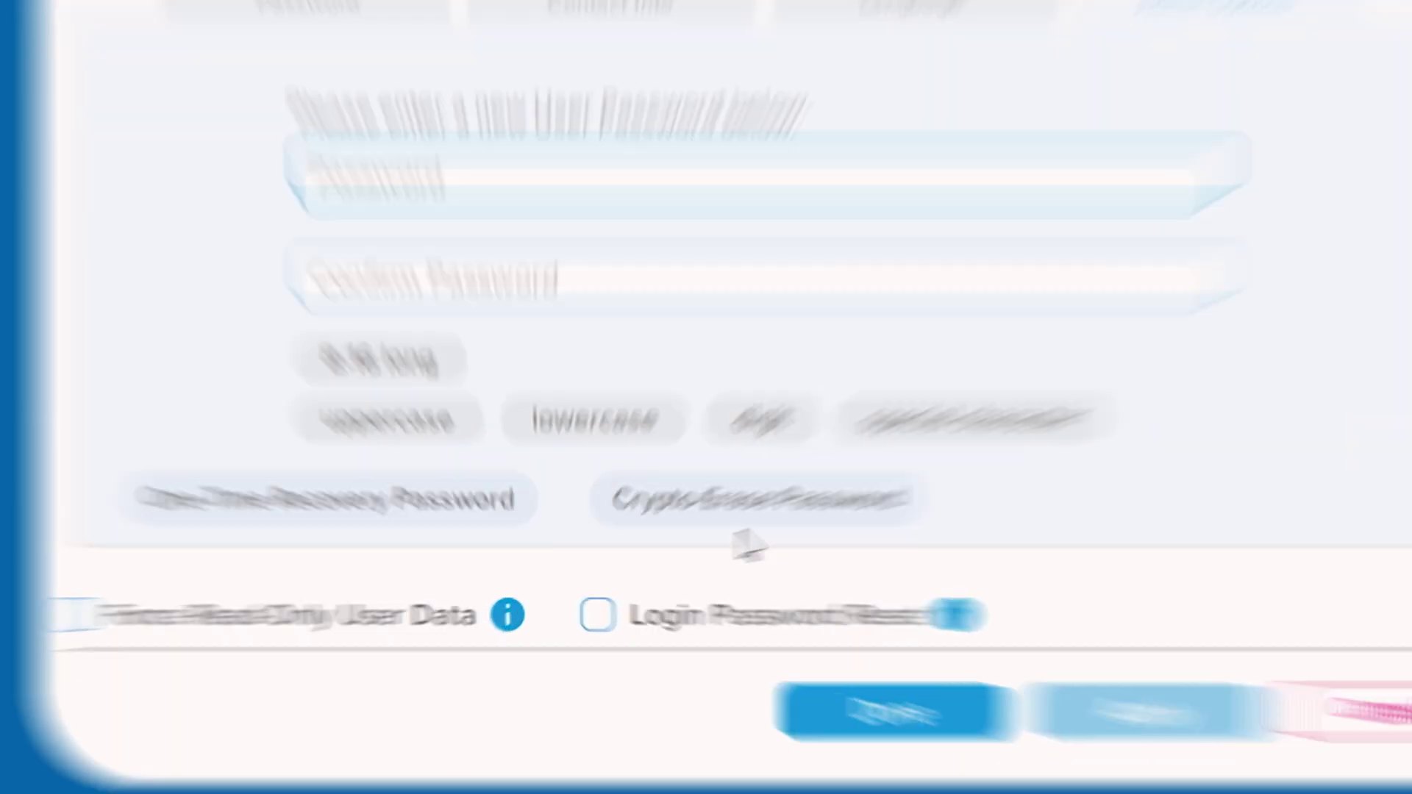
{"action": "left_click", "coordinate": [667, 548]}
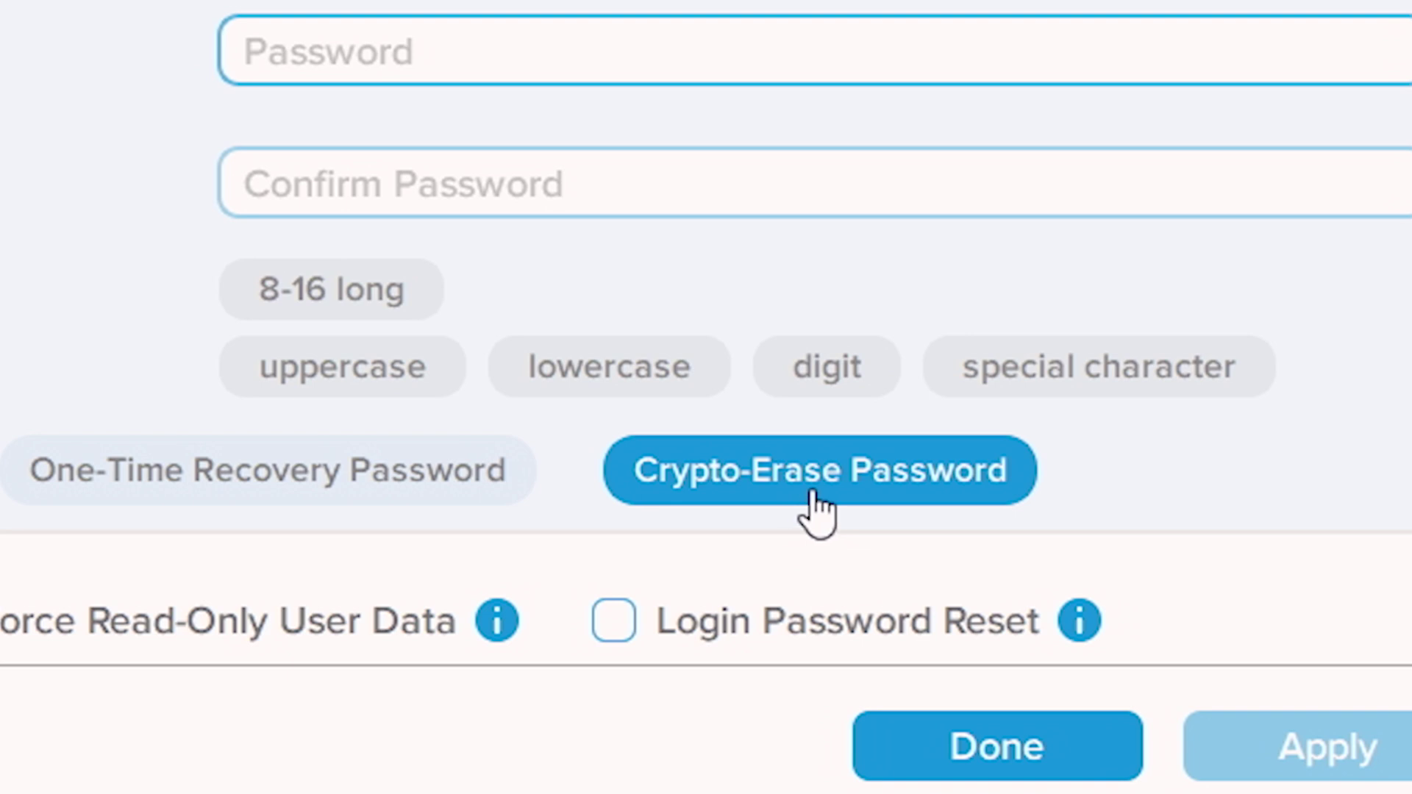